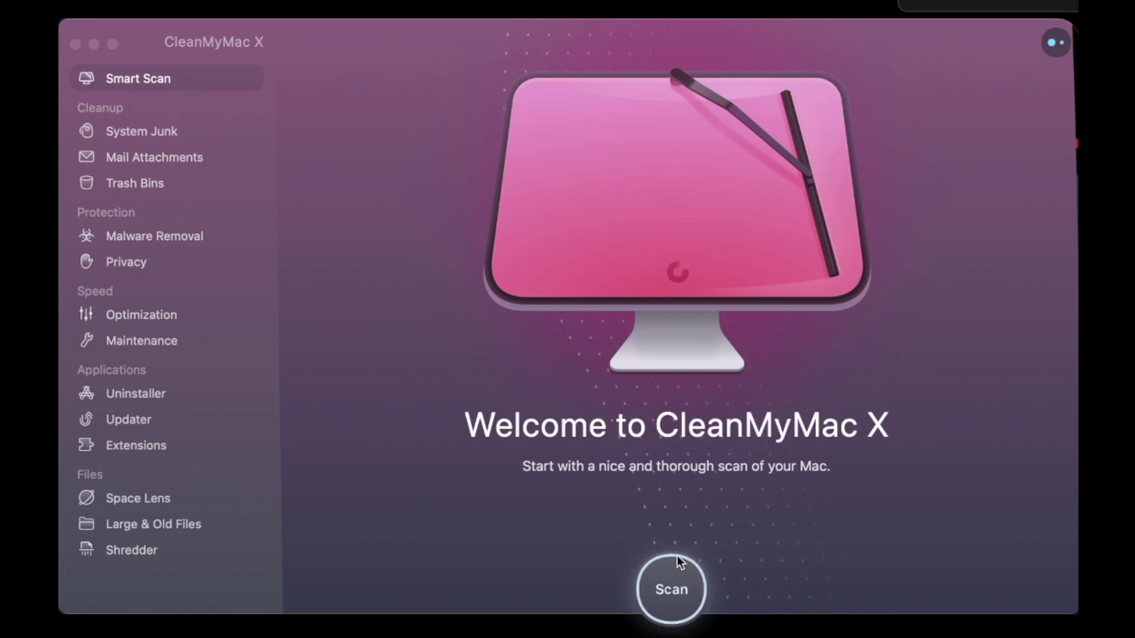
Step: Open System Junk and bring up the Grant Full Disk Access instructions, reopening them after closing
click(151, 134)
click(165, 133)
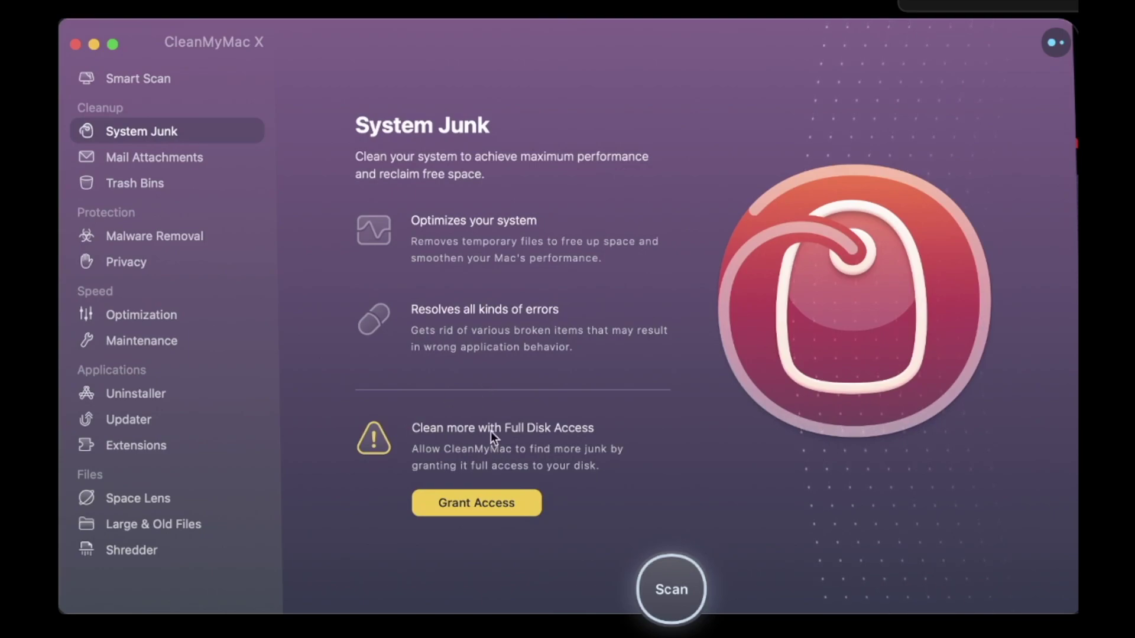
click(482, 499)
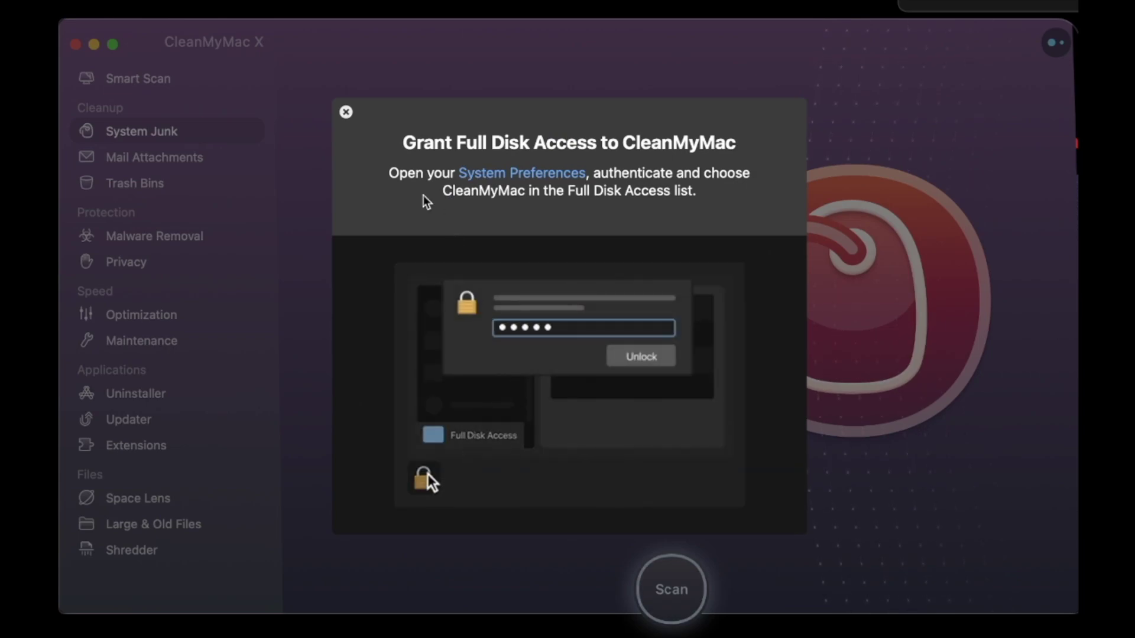
click(346, 112)
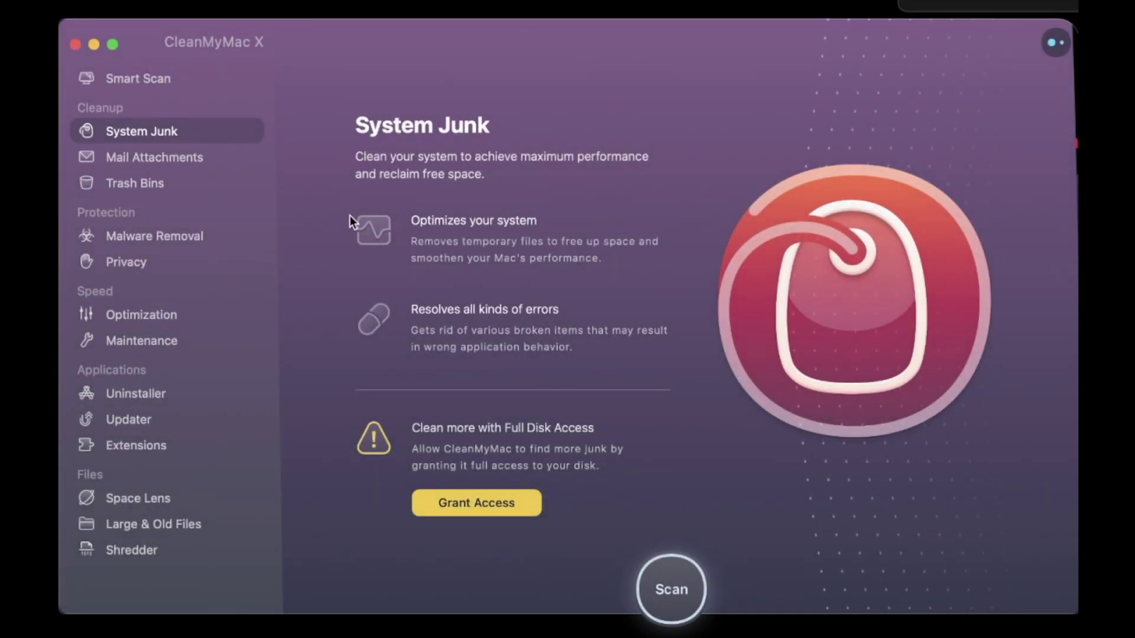
click(449, 503)
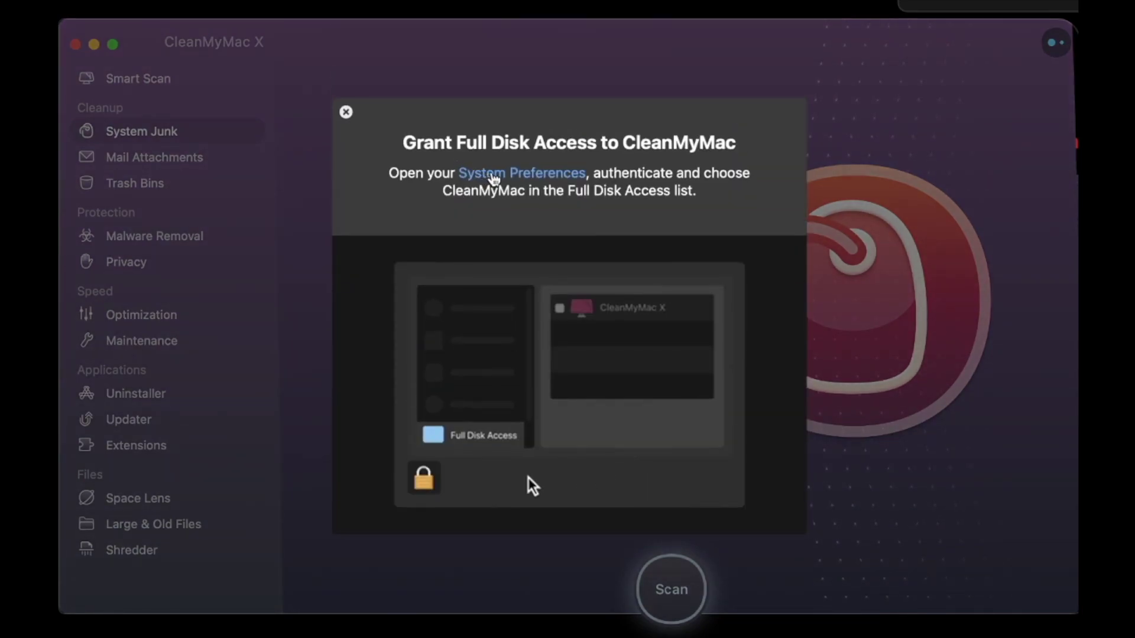
Step: Unlock Privacy settings, tick CleanMyMac X for Full Disk Access, let it reopen, then quit System Preferences
click(491, 173)
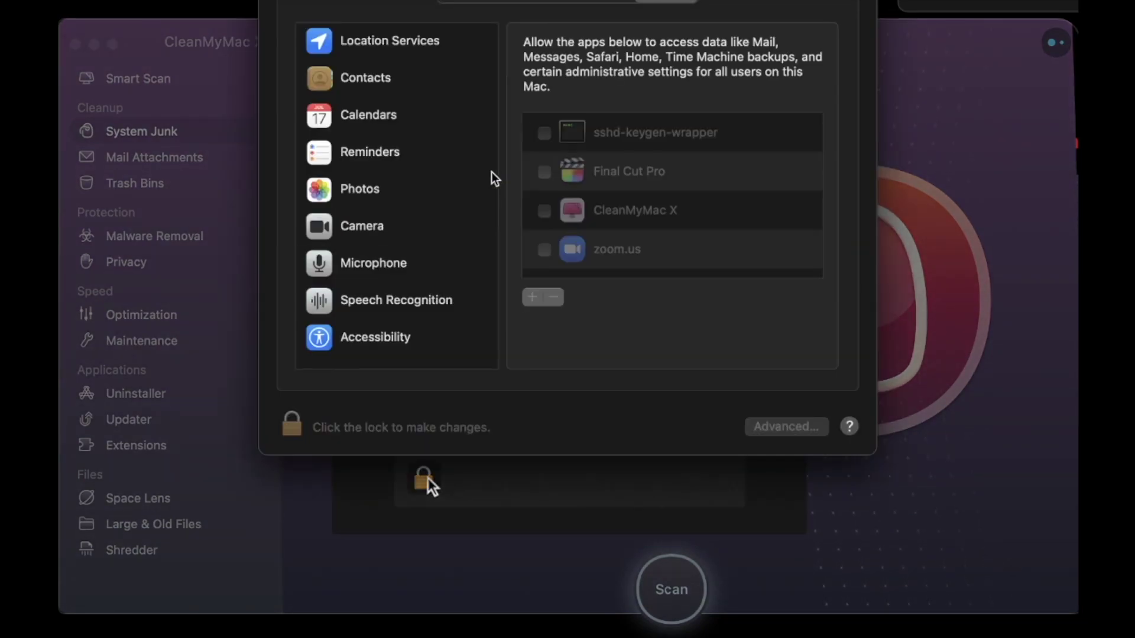
click(292, 425)
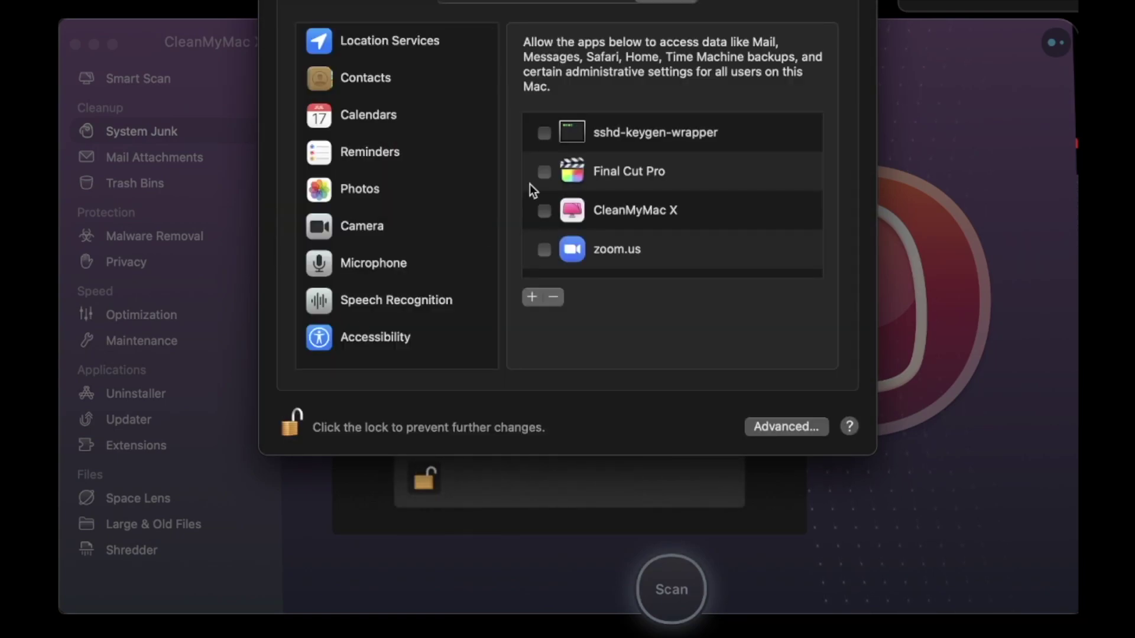
click(544, 211)
click(630, 268)
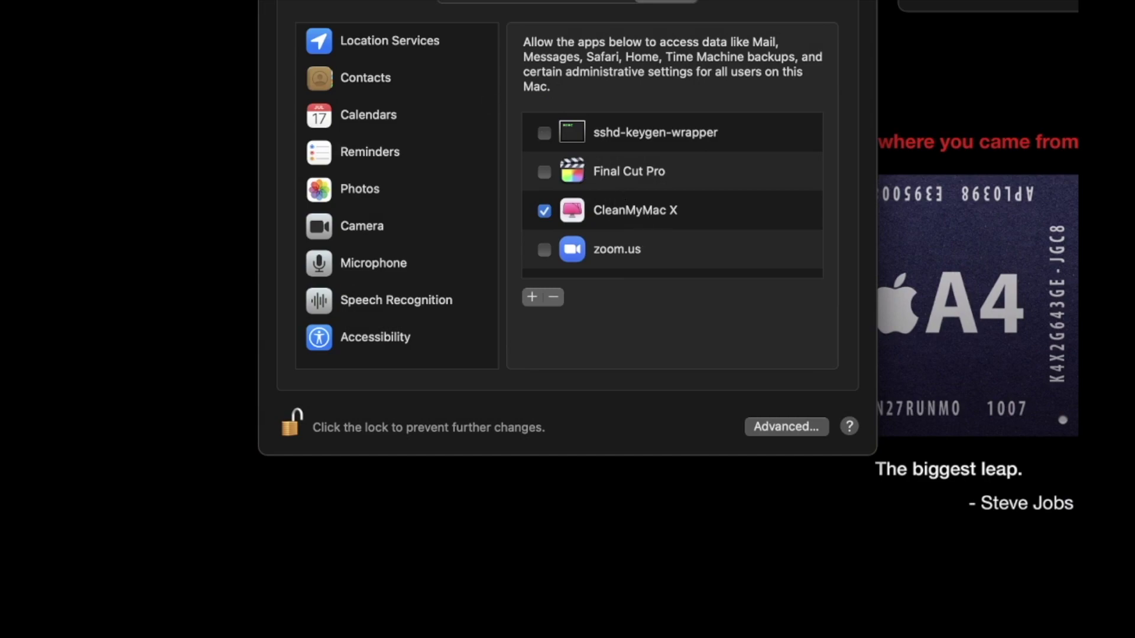
key(cmd+q)
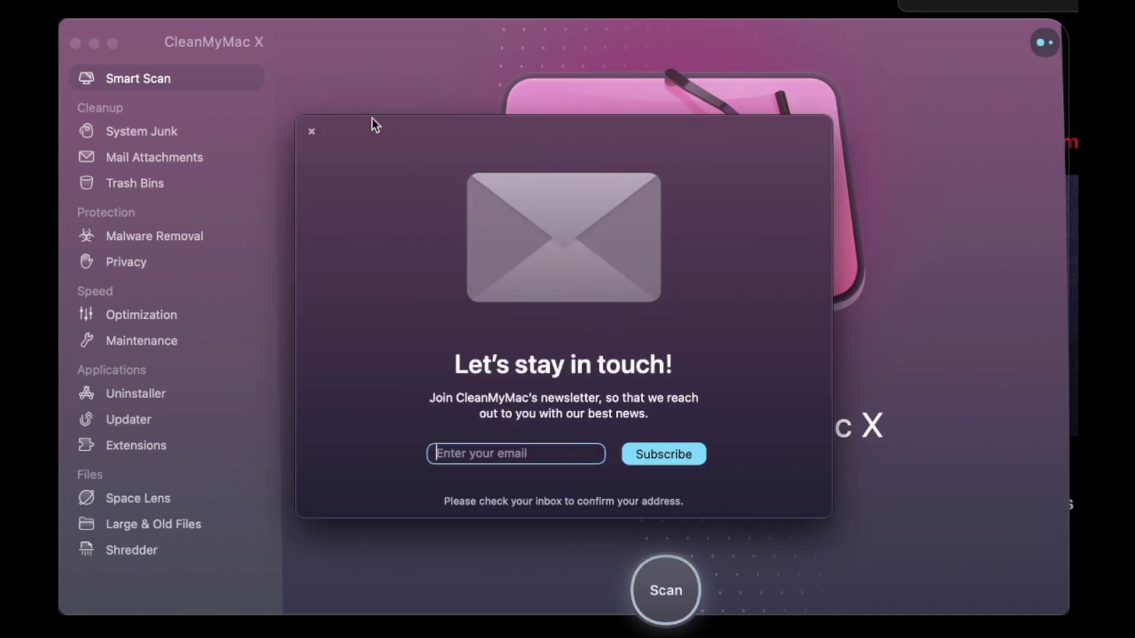
Step: Dismiss the newsletter offer and view the Mail Attachments, Trash Bins, Malware Removal and Privacy modules
click(311, 131)
key(cmd+3)
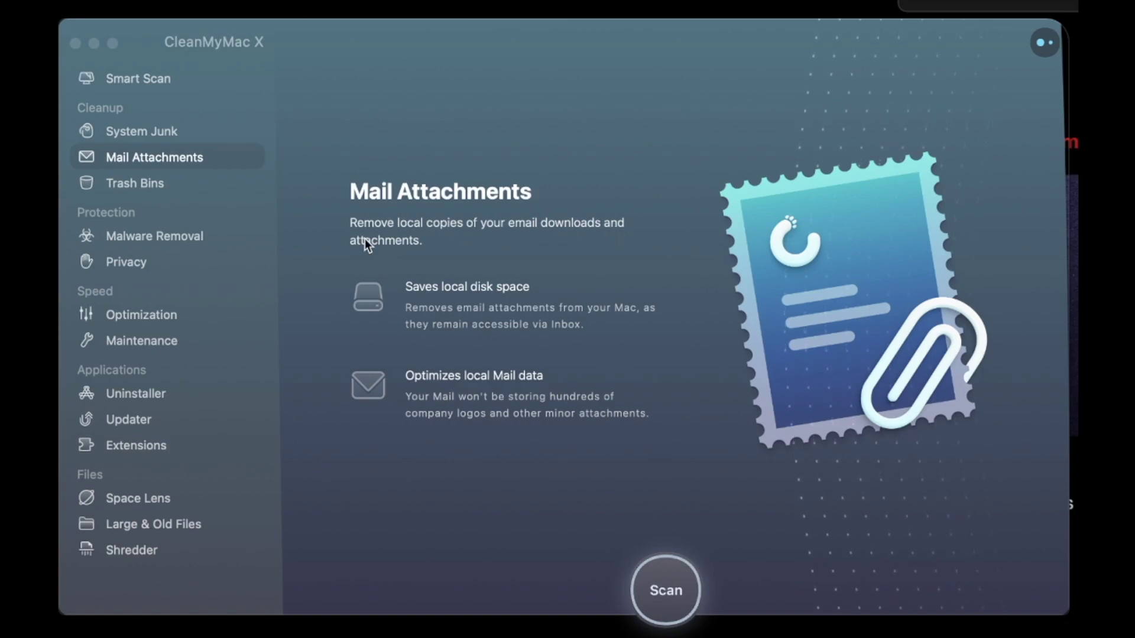
click(184, 175)
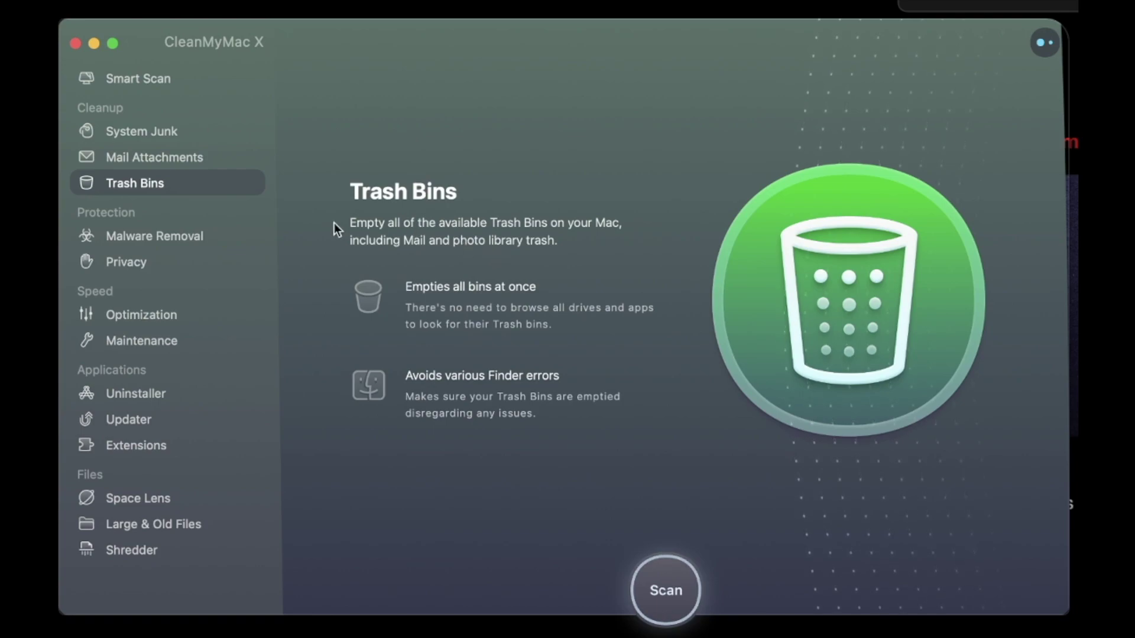
click(183, 236)
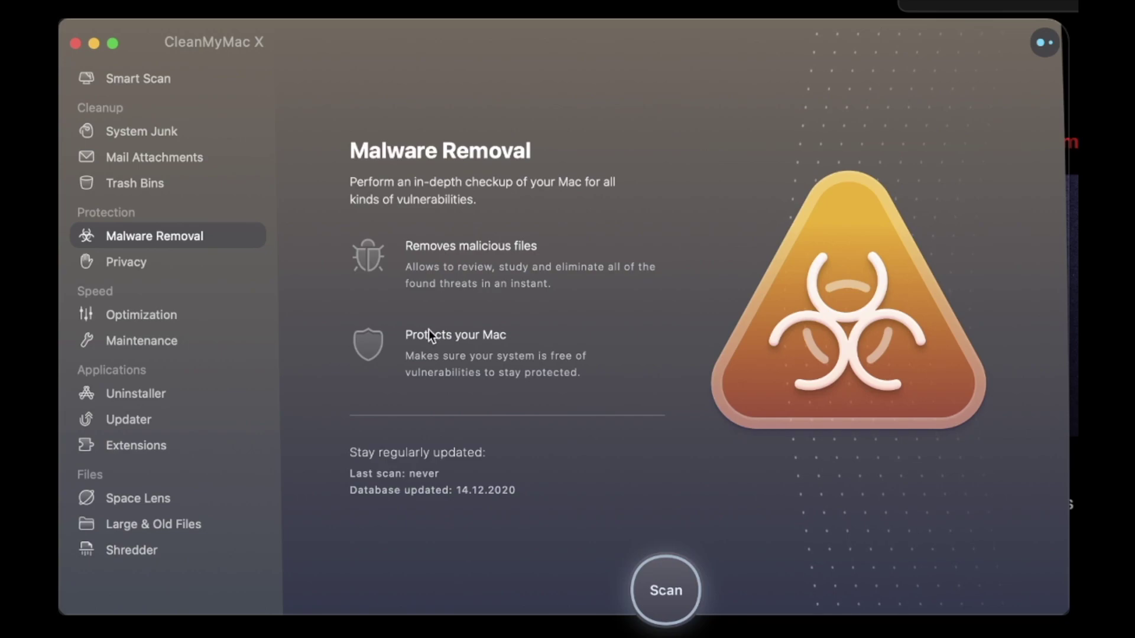
click(194, 260)
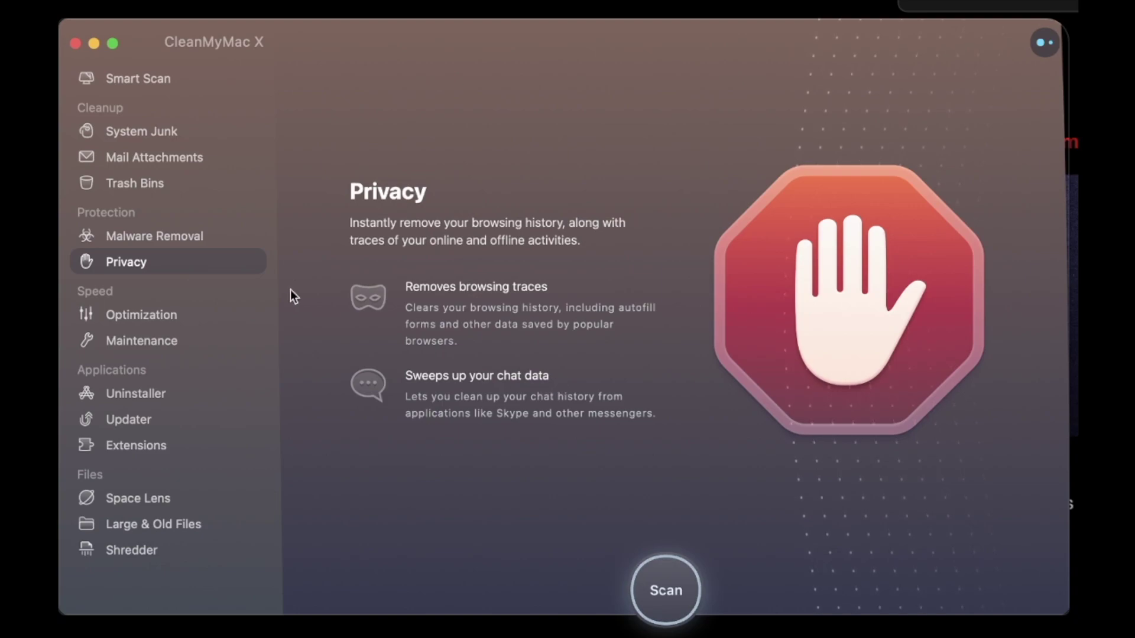
Step: View the Optimization, Maintenance and Uninstaller modules in turn
click(183, 318)
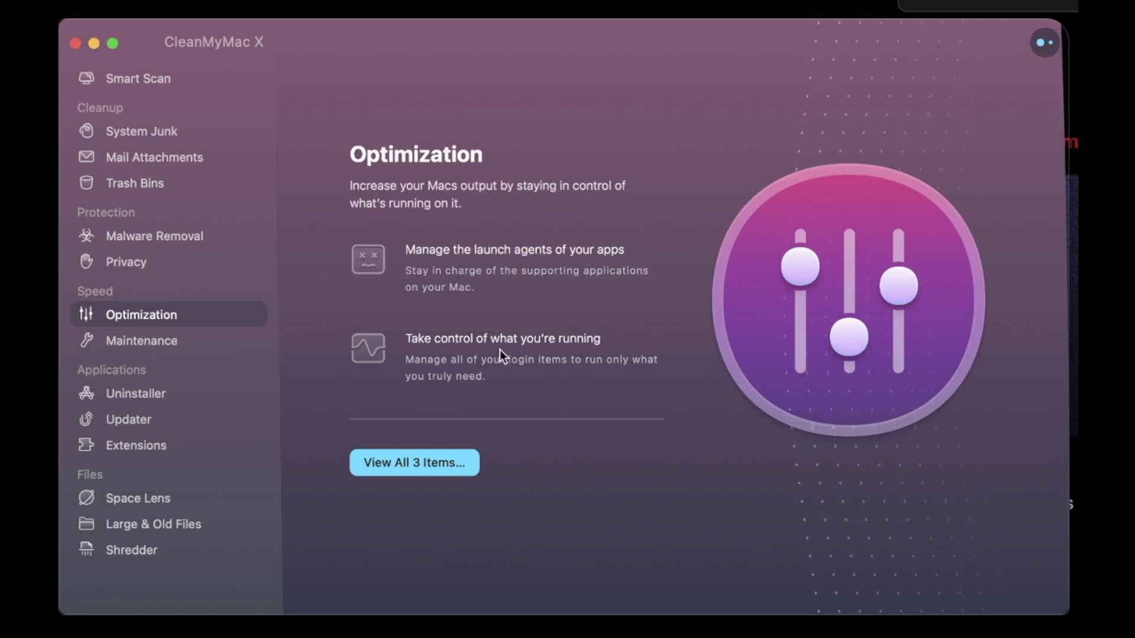
click(185, 340)
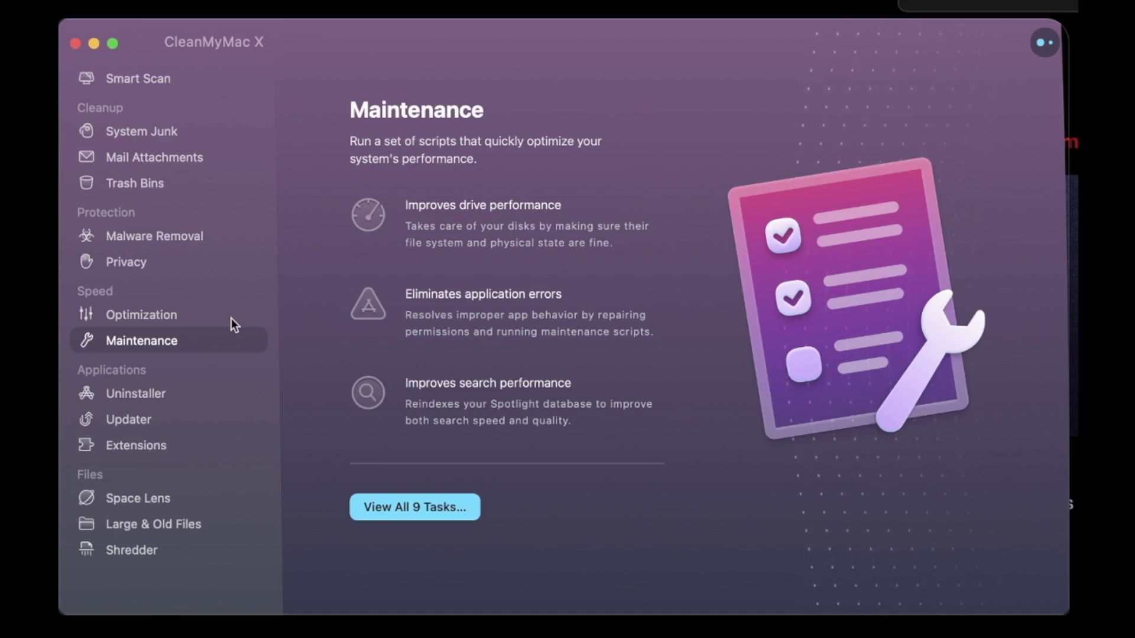
click(178, 395)
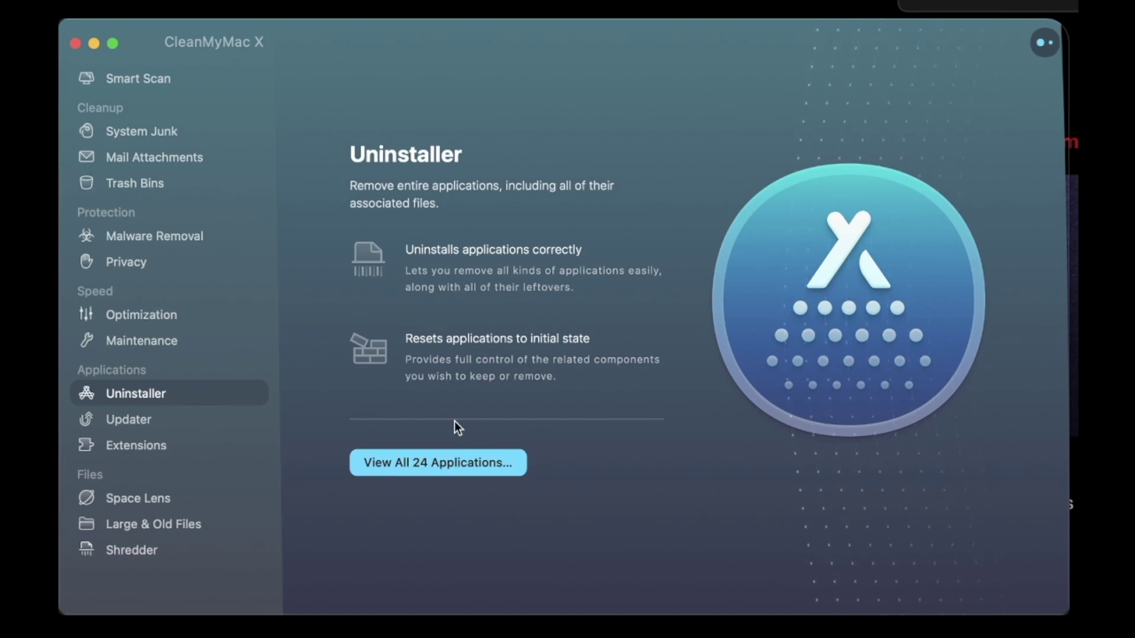
Step: Show the full list of all 24 installed applications
click(395, 470)
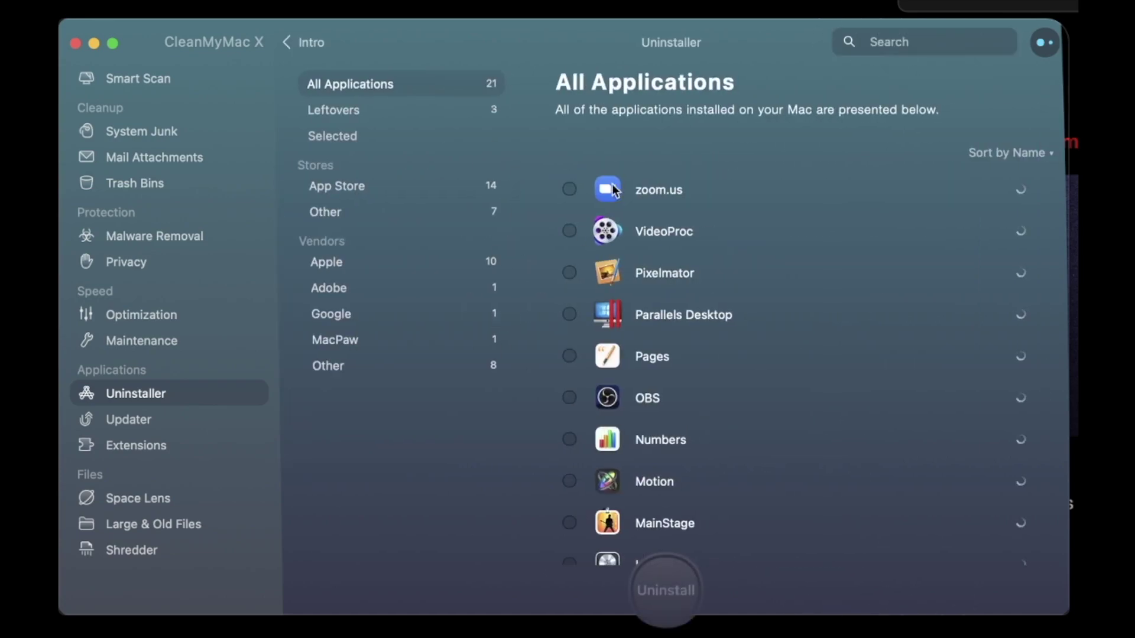
Step: Scroll through the installed applications list, then switch to the Updater module
scroll(678, 465, down, 10)
scroll(679, 465, up, 10)
click(151, 428)
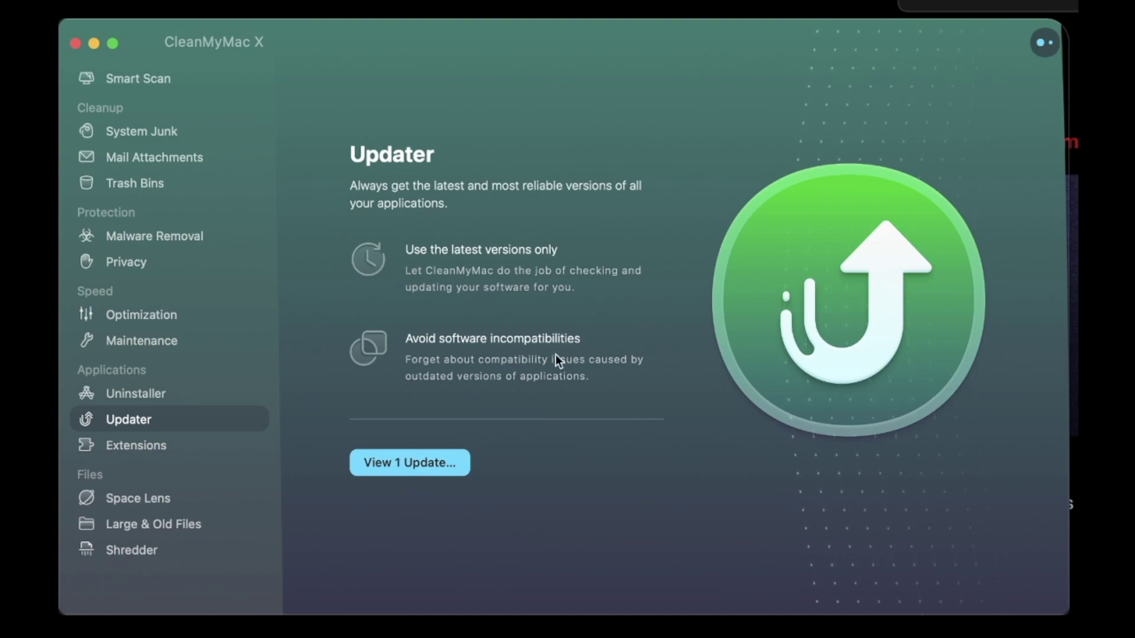
Step: View Extensions, Space Lens, Large & Old Files and Shredder, then start a Smart Scan
click(162, 455)
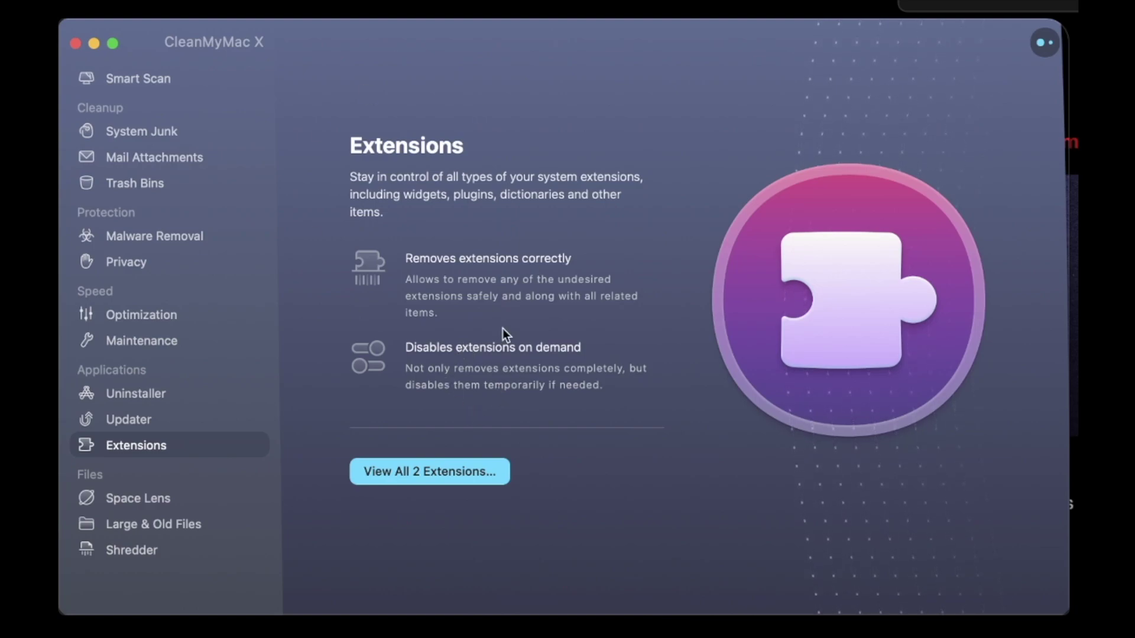
click(182, 494)
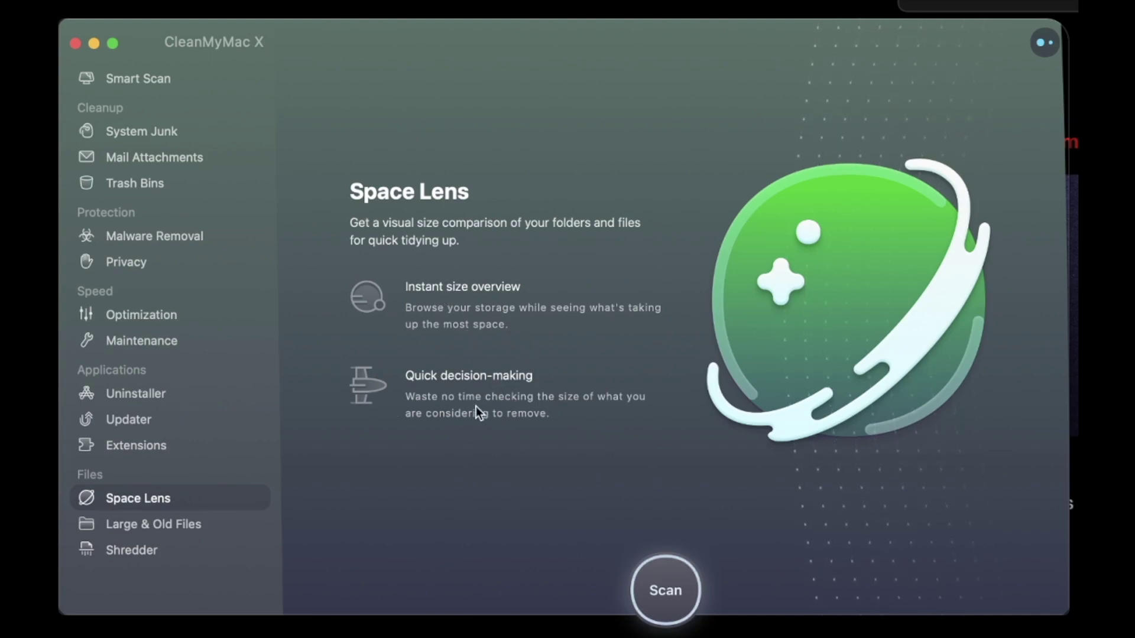
click(155, 530)
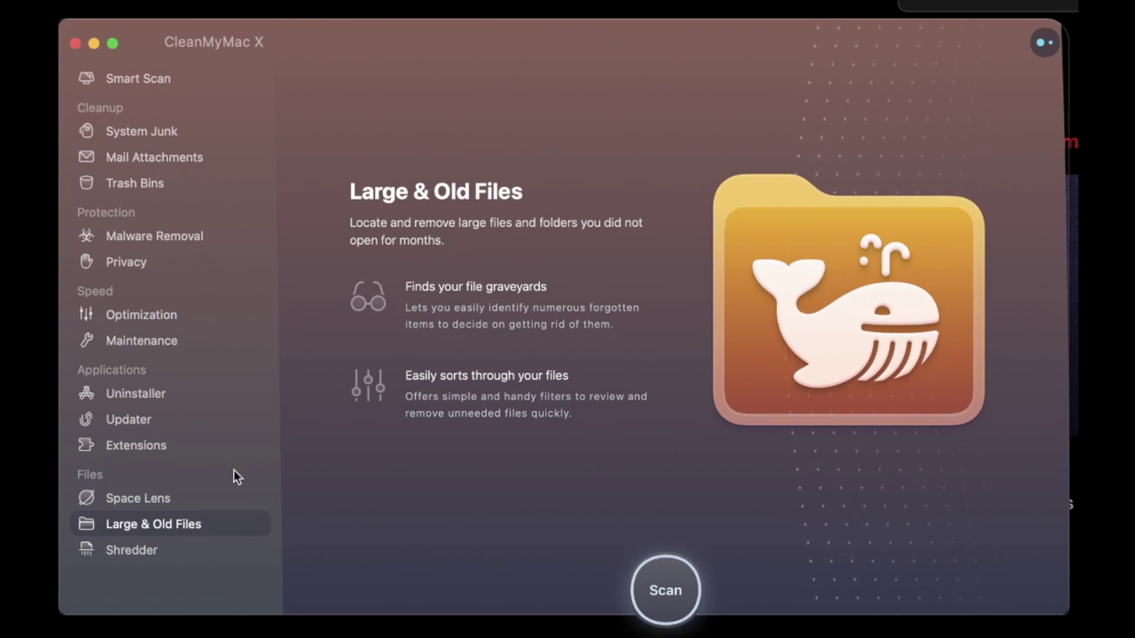
click(146, 551)
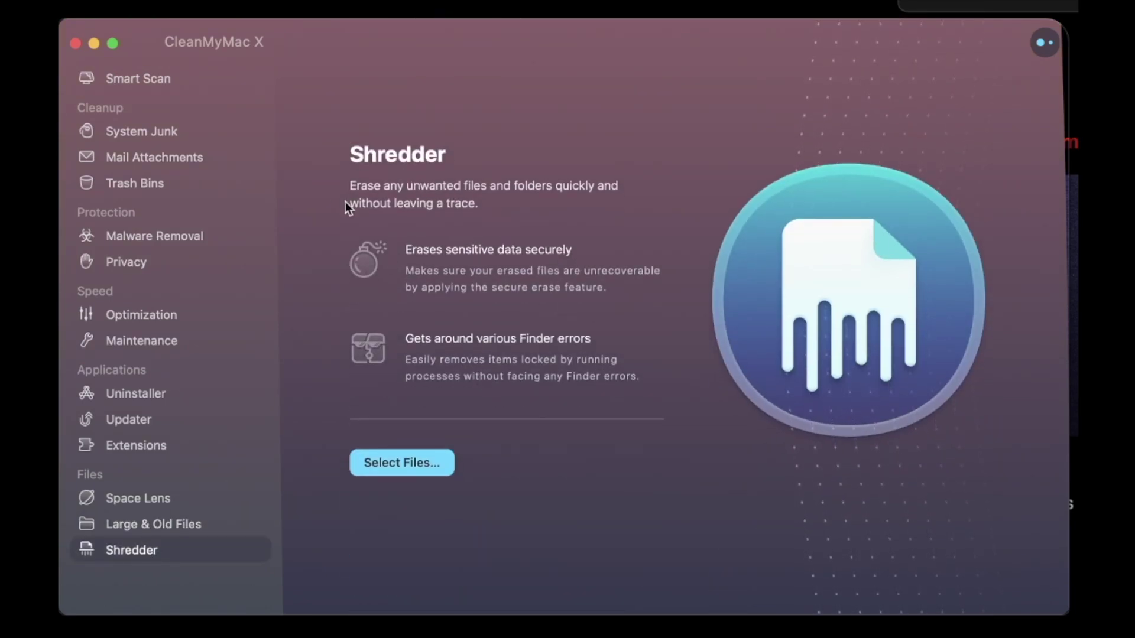
click(165, 81)
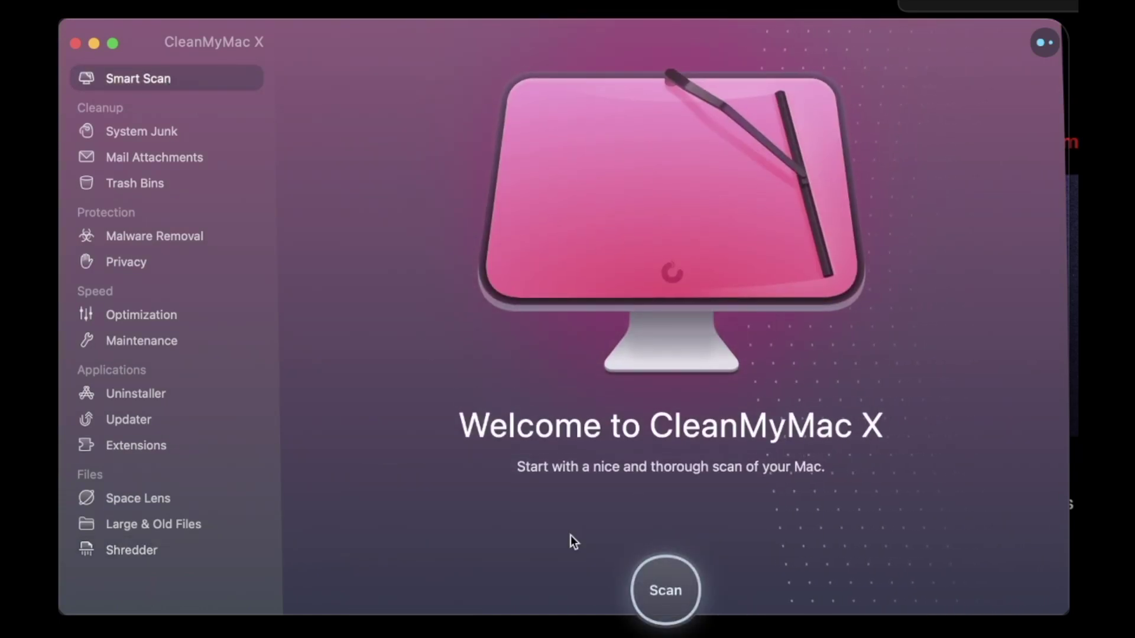
click(666, 590)
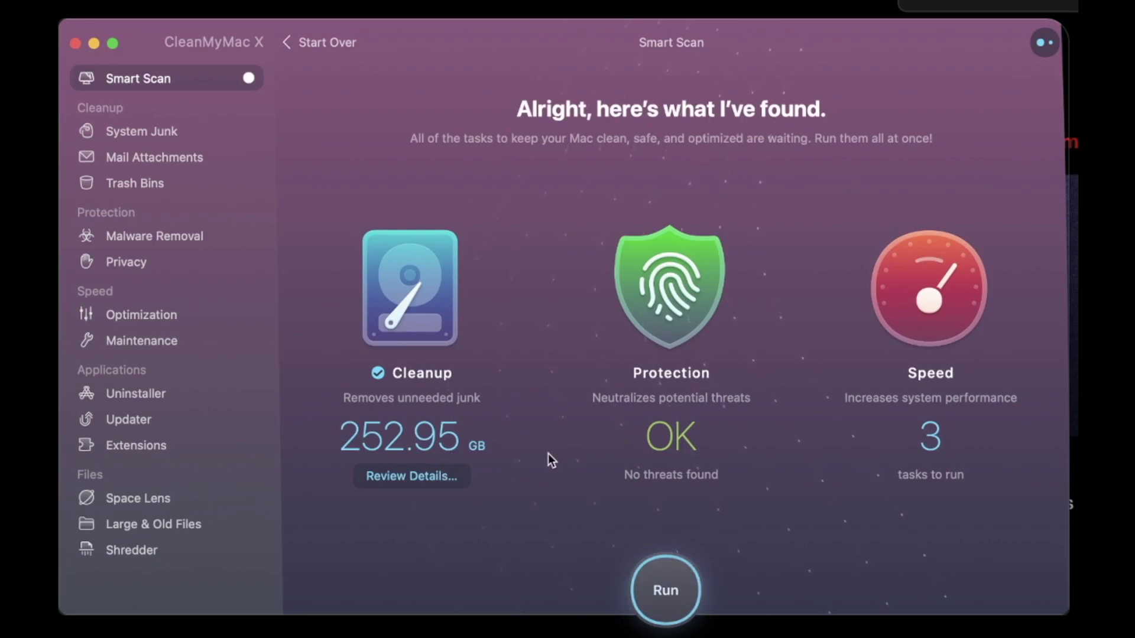
Step: Open the cleanup details for the 252.95 GB of junk found
click(425, 482)
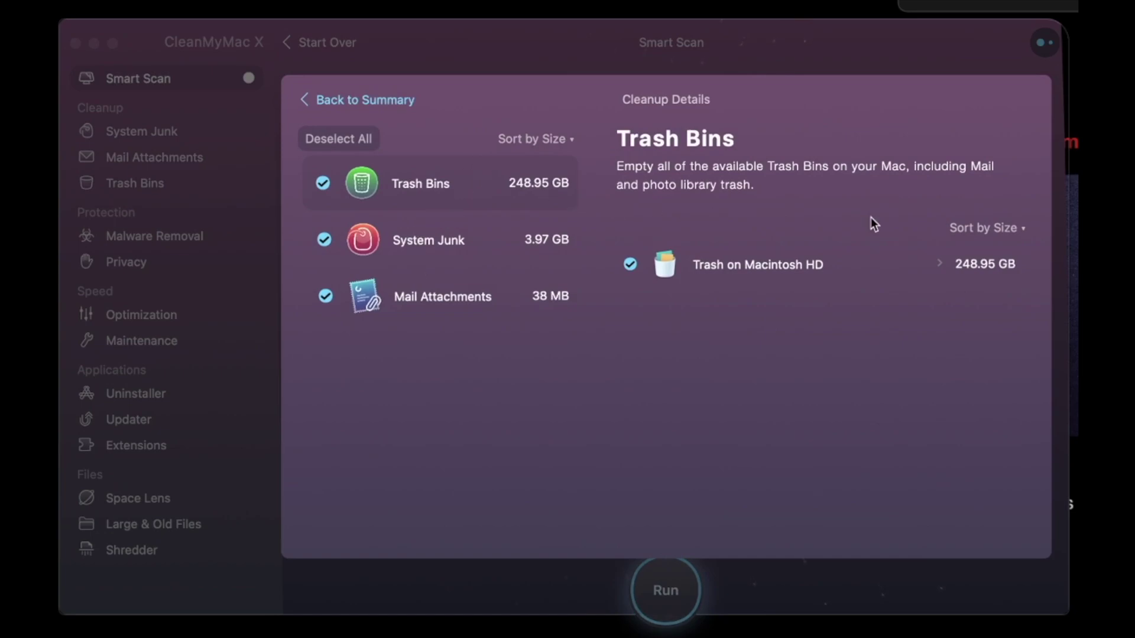
click(310, 103)
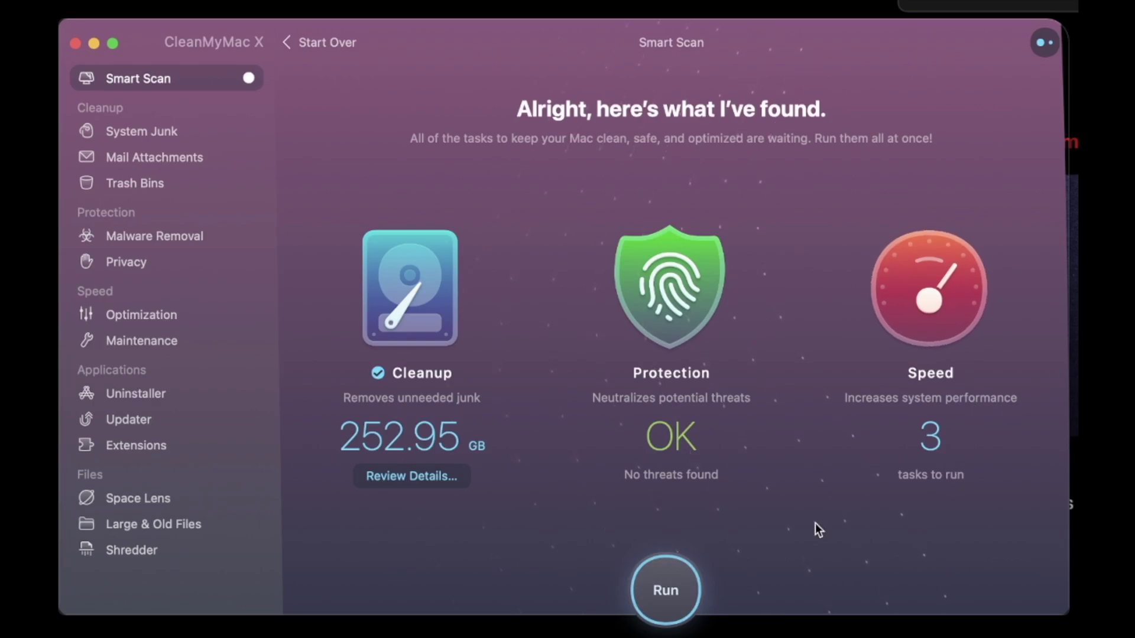
click(679, 575)
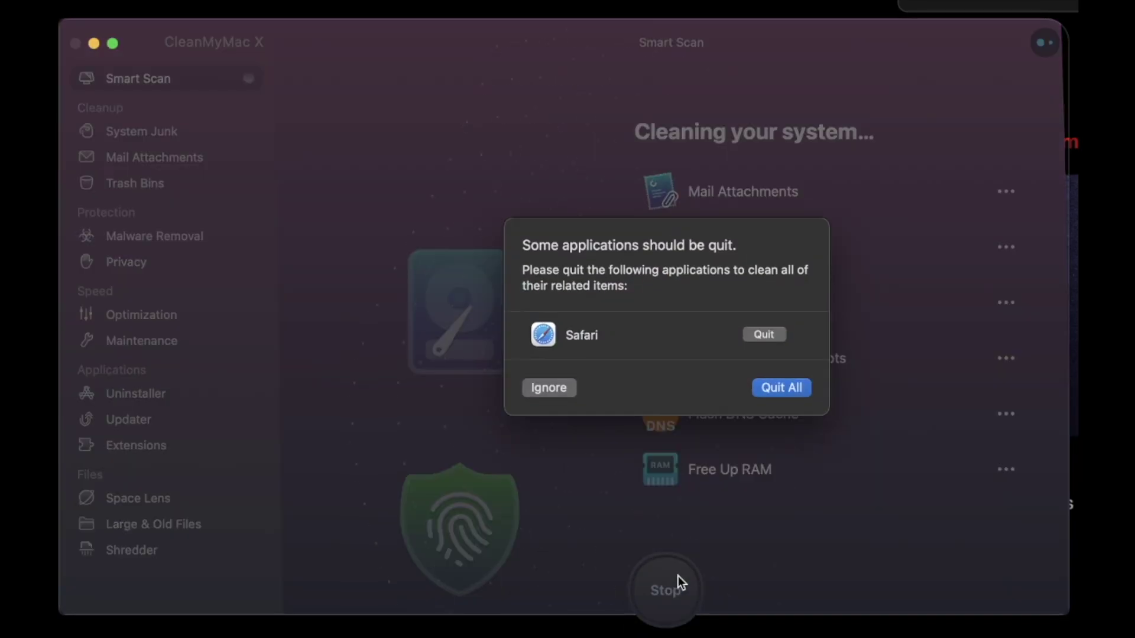
Step: Quit Safari despite its active download and authorise the helper tool with the account password
click(764, 335)
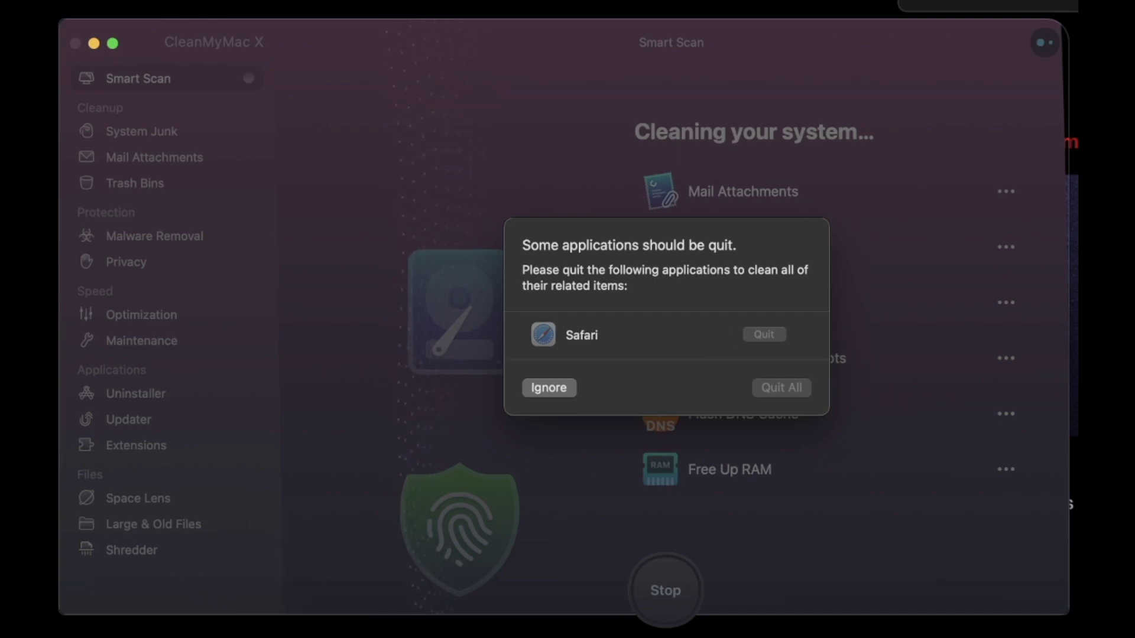
right_click(271, 633)
click(281, 597)
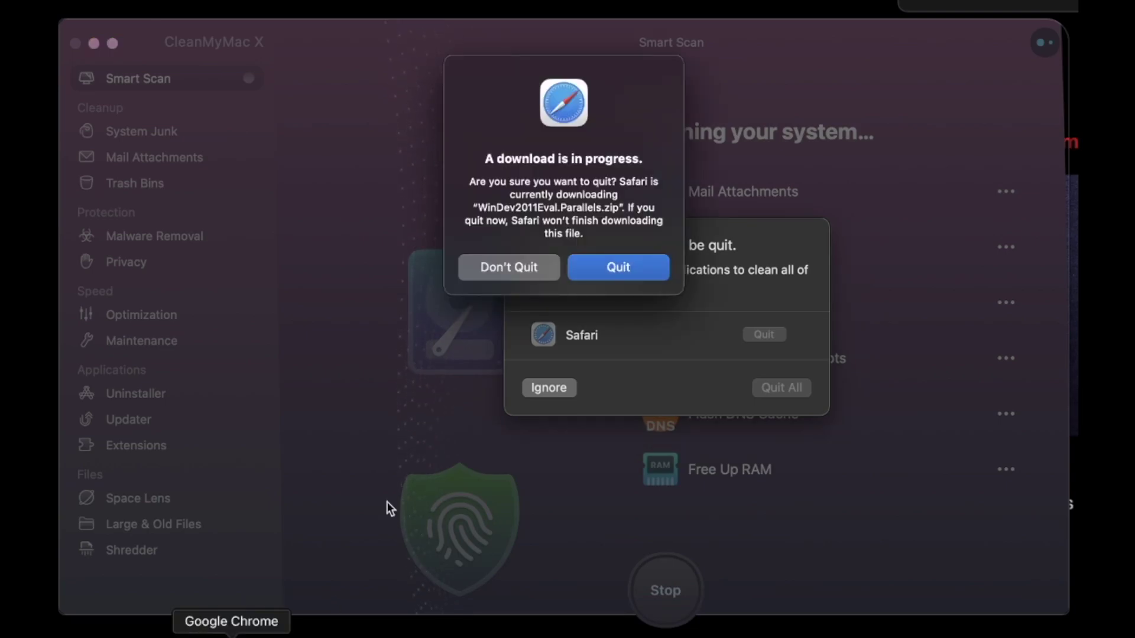
click(629, 267)
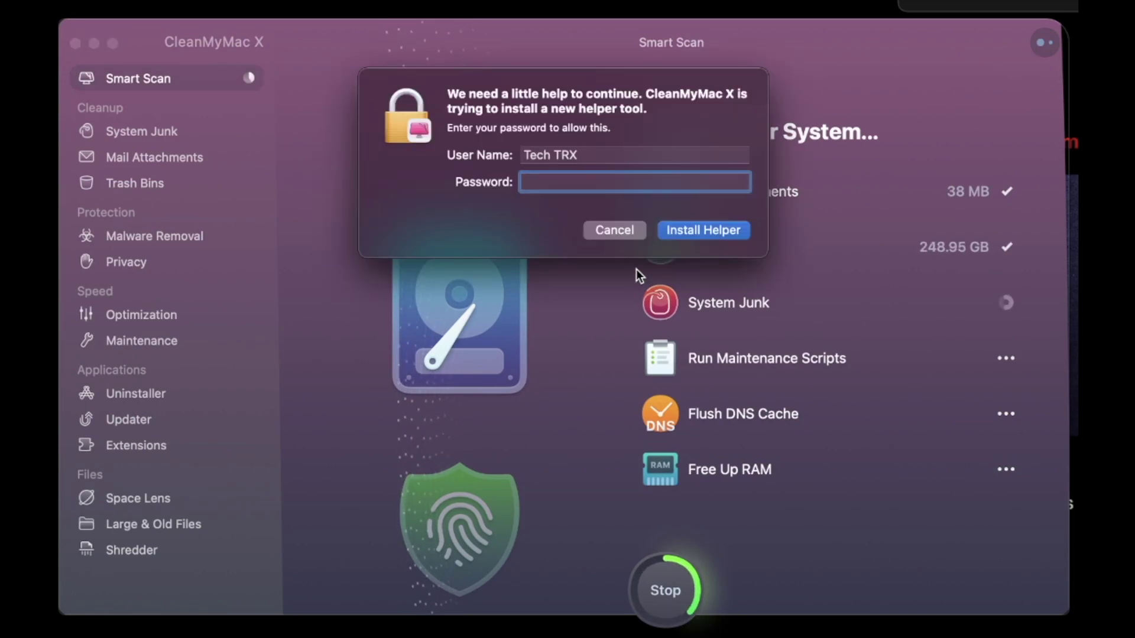
text(************)
key(Return)
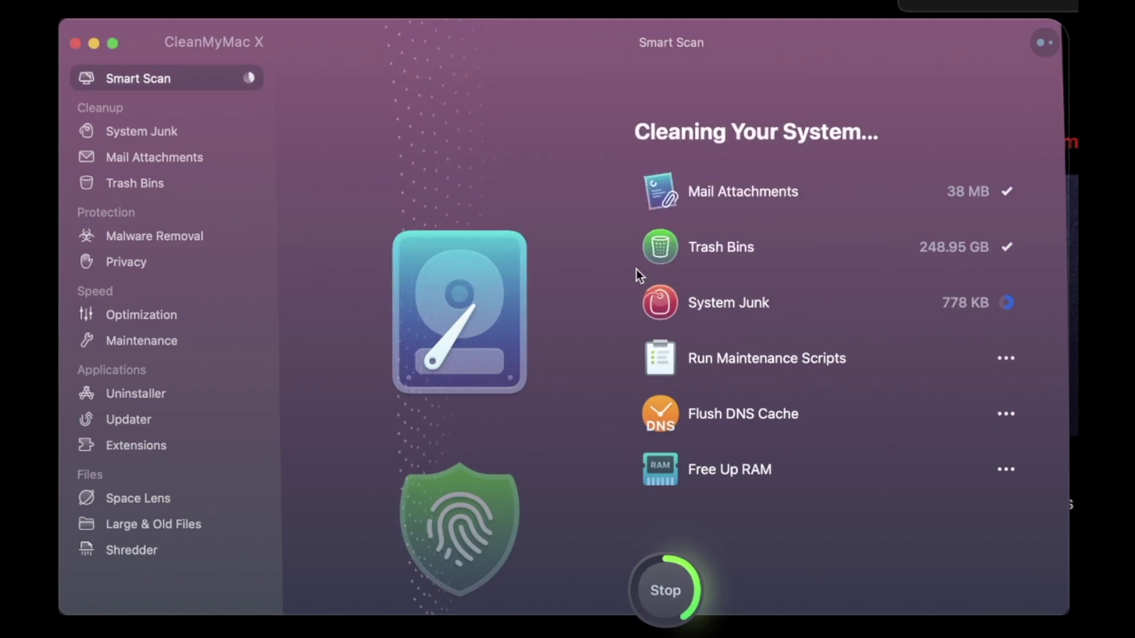